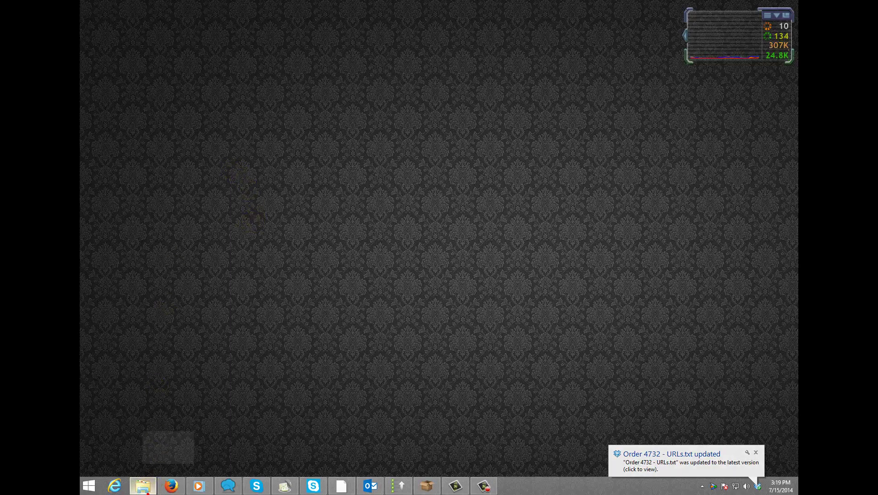
Extract the Order 3515 zip in New folder (2) into an Order 3515 folder
click(143, 486)
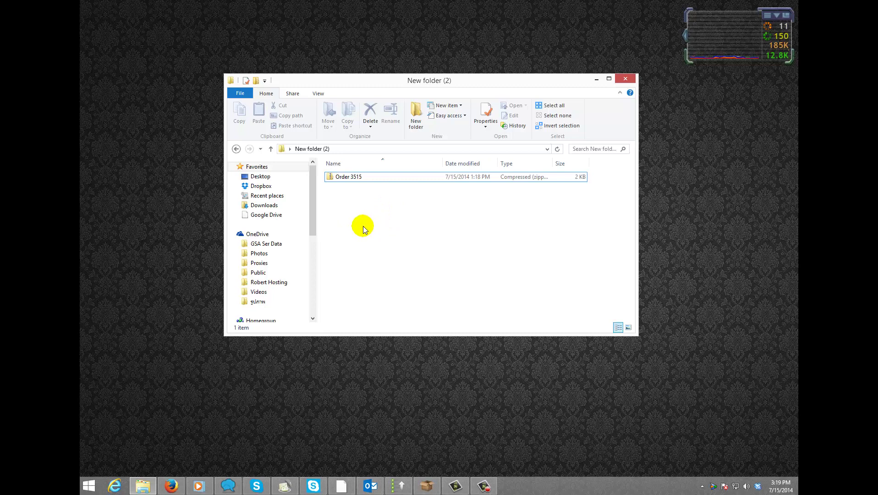
click(336, 182)
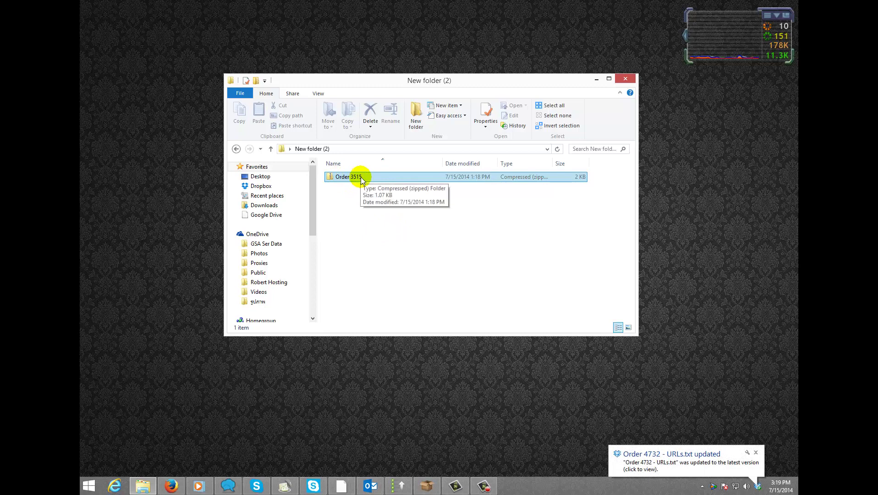
click(375, 221)
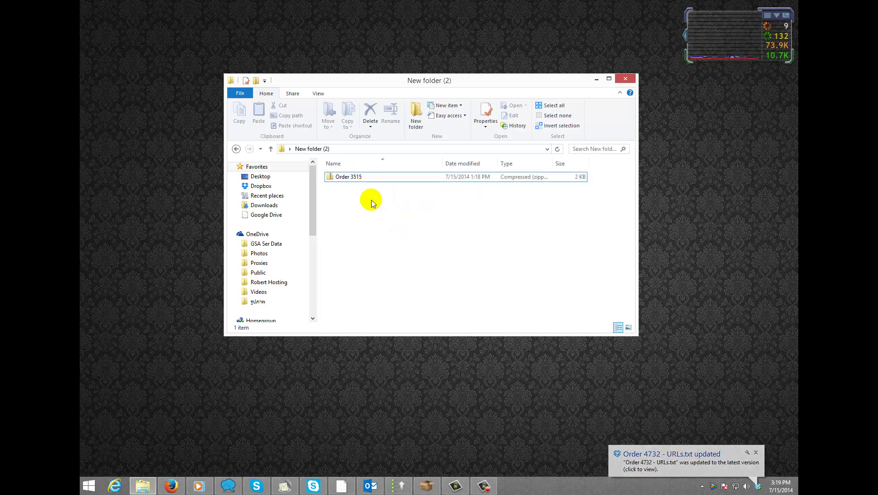
click(360, 178)
right_click(361, 178)
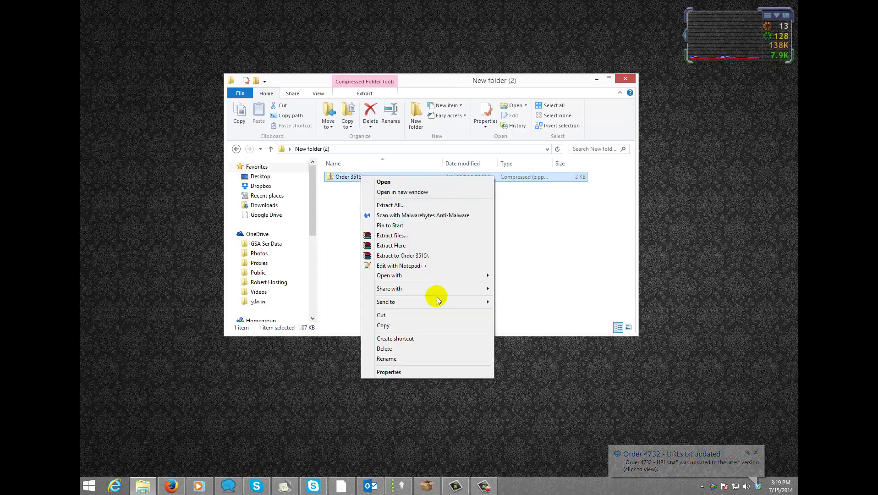
click(388, 245)
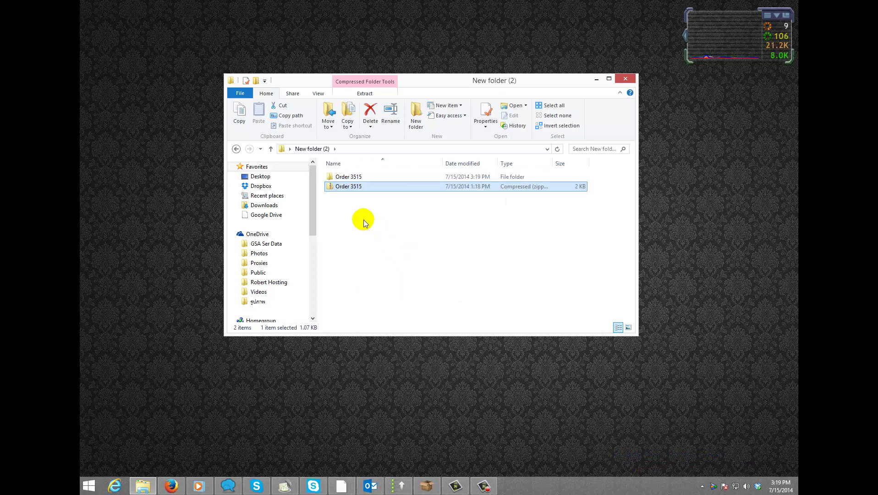
Delete the original Order 3515 zip, leaving the extracted folder selected
right_click(337, 188)
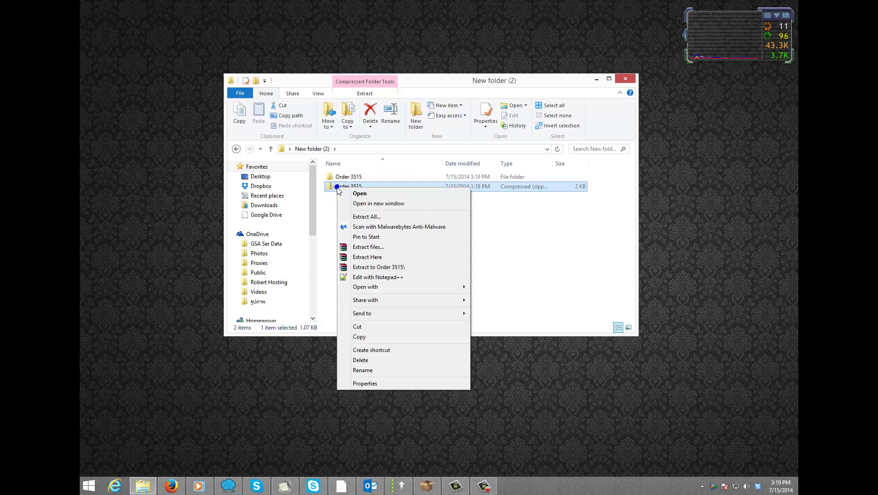
click(359, 360)
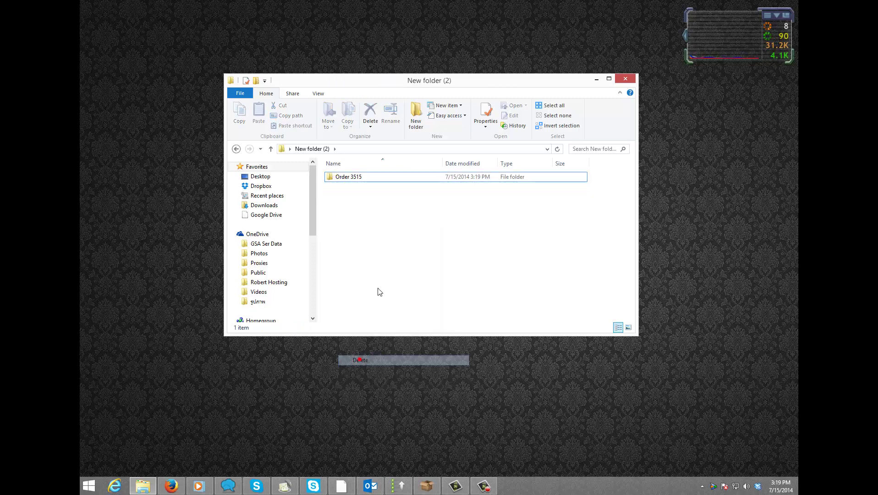
click(352, 179)
Open the Order 3515 folder and view 10-1 and READ ME in Notepad, then close them
double_click(352, 179)
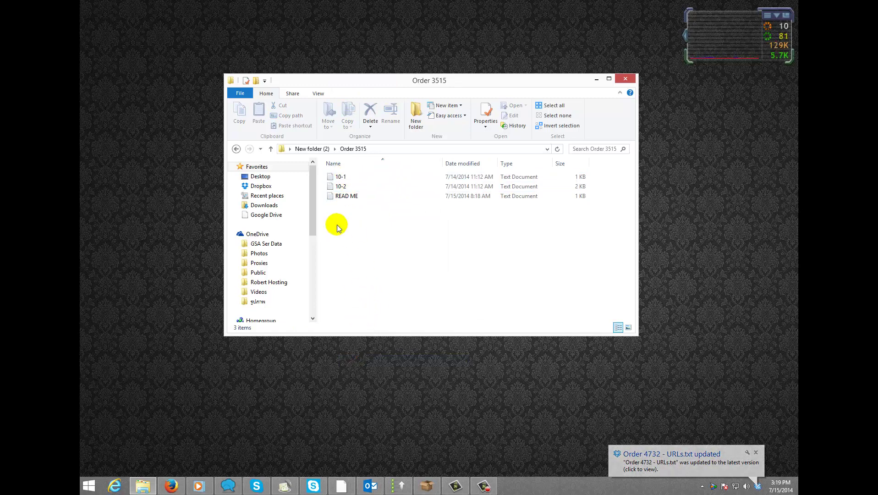
click(345, 179)
click(351, 186)
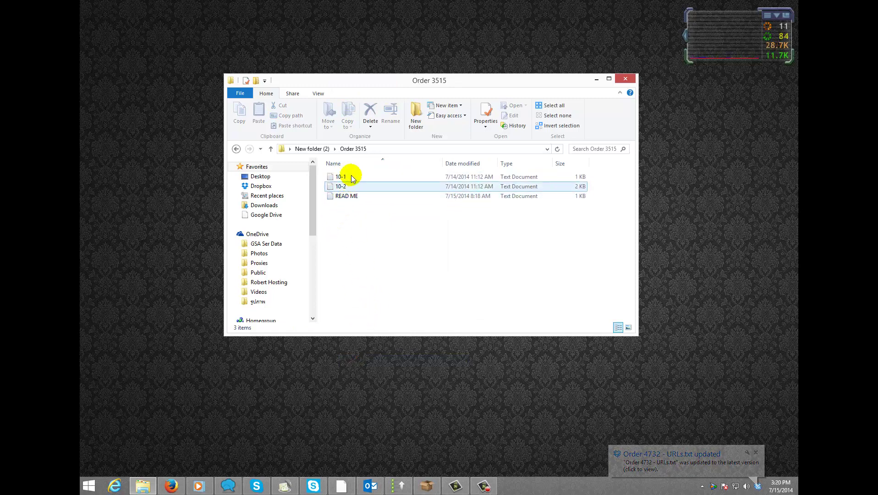
click(355, 178)
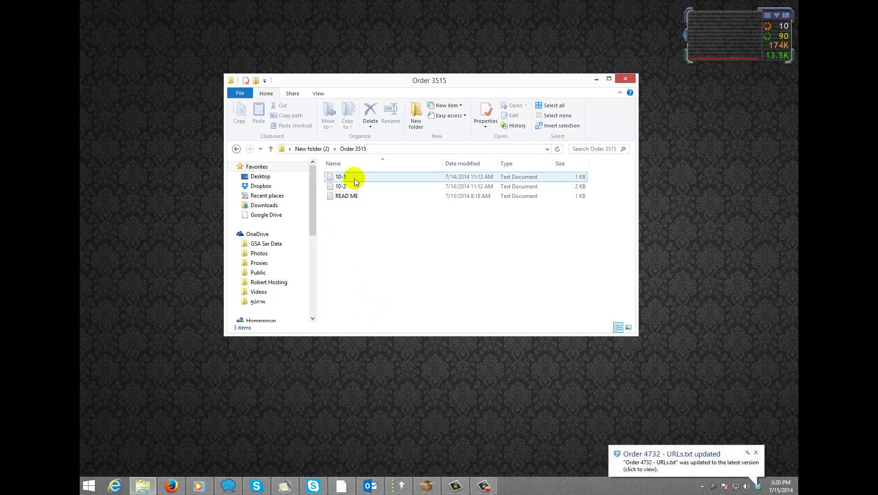
click(375, 229)
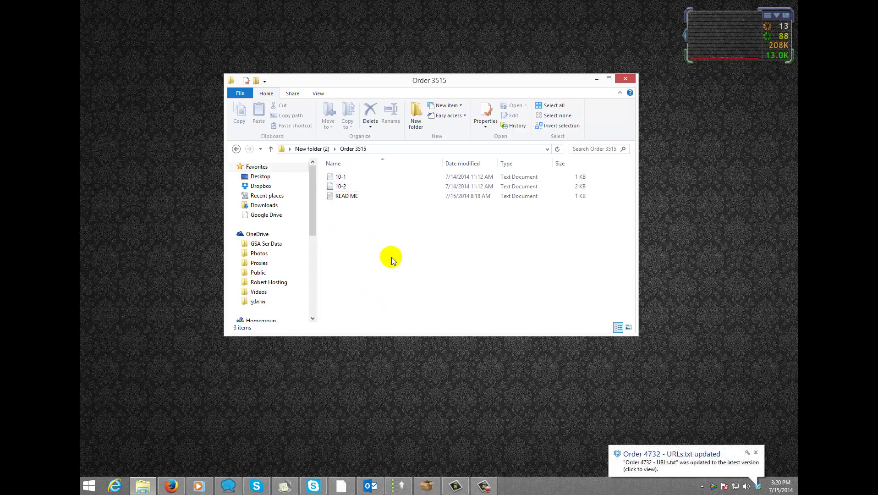
double_click(349, 177)
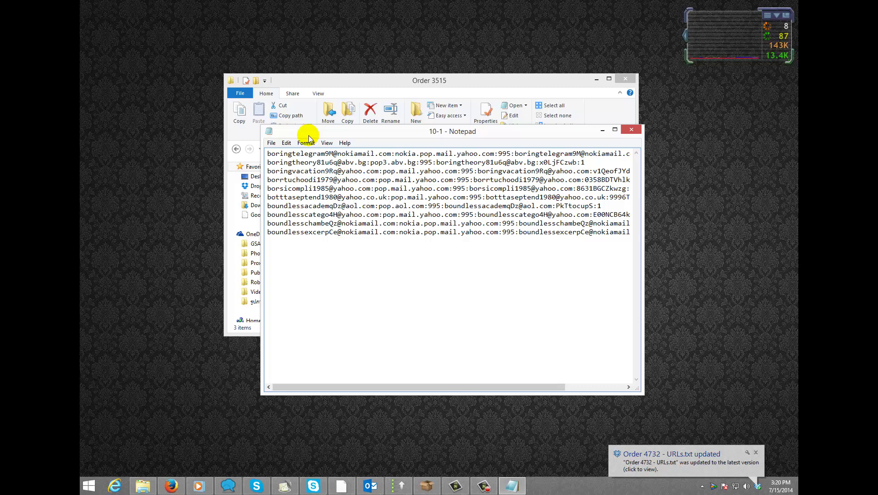
mouse_move(319, 386)
mouse_down()
mouse_move(530, 387)
mouse_move(228, 363)
mouse_up()
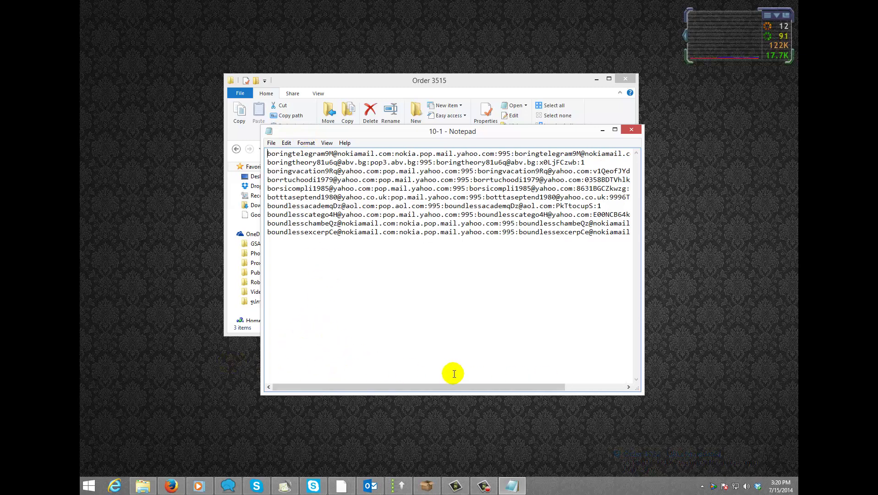
click(633, 131)
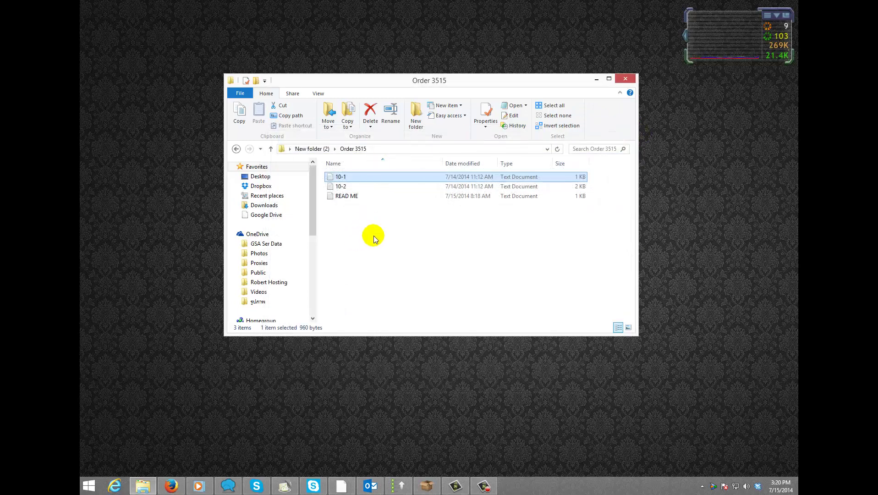
double_click(349, 197)
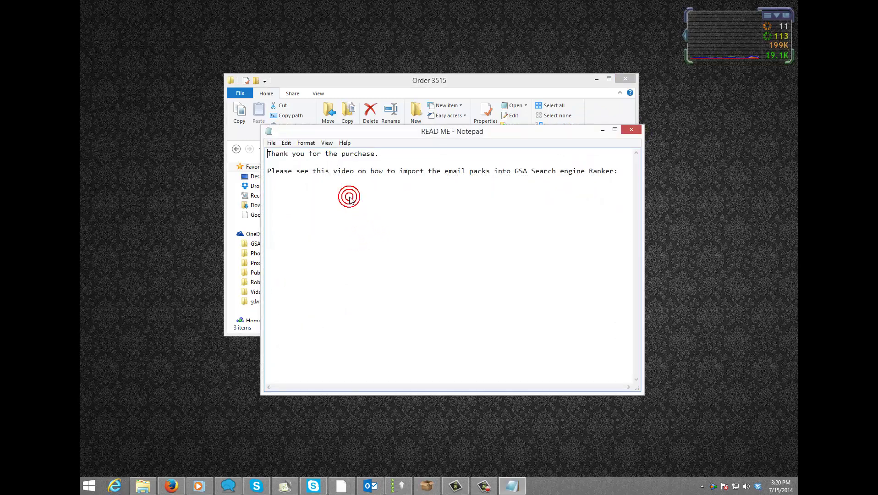
click(633, 131)
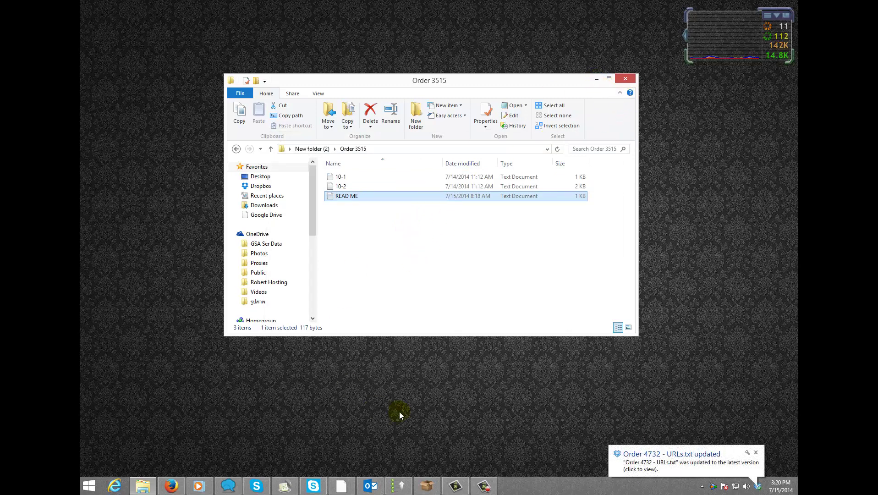
Start a new project with Article as a target and show its E-Mail verification tab
click(399, 486)
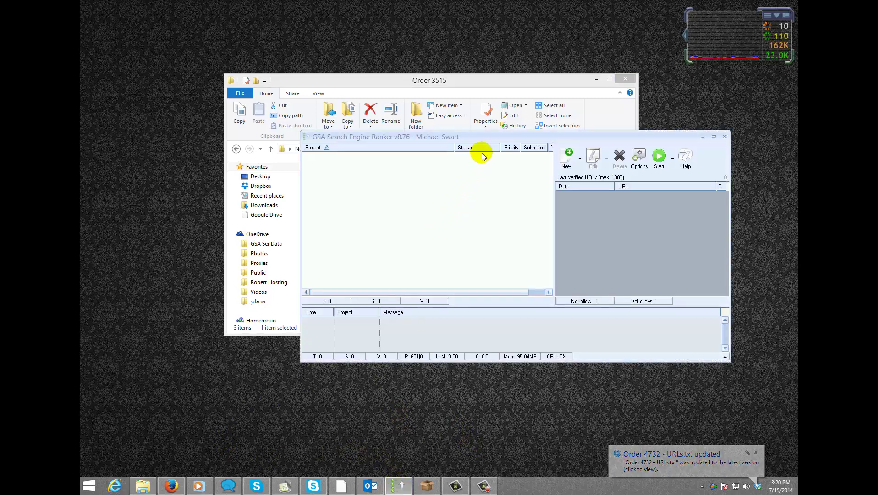
drag(476, 138, 467, 72)
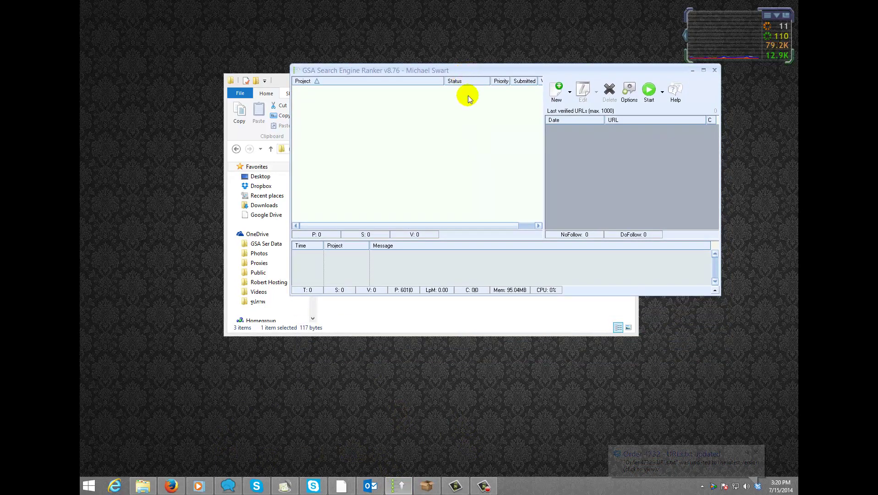
click(555, 97)
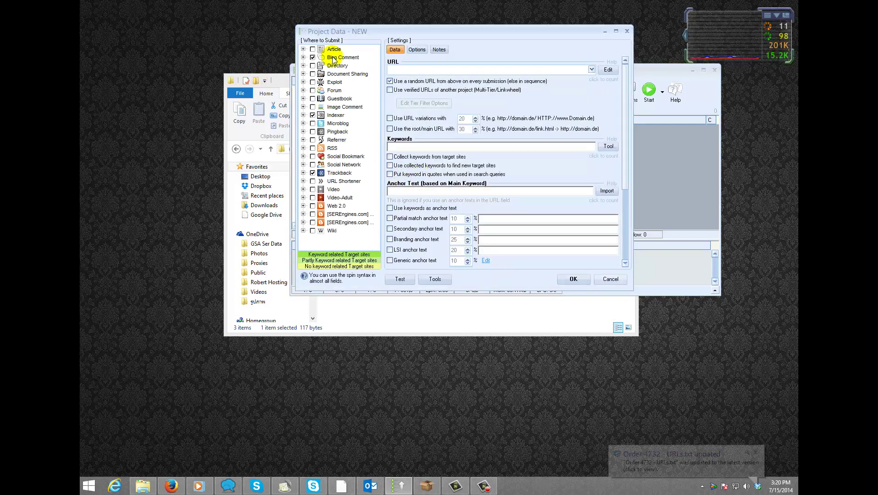
click(312, 49)
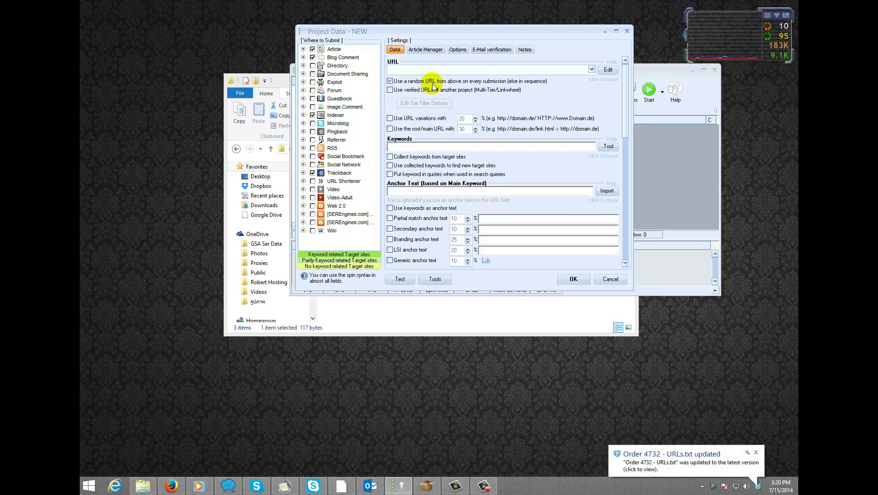
click(488, 50)
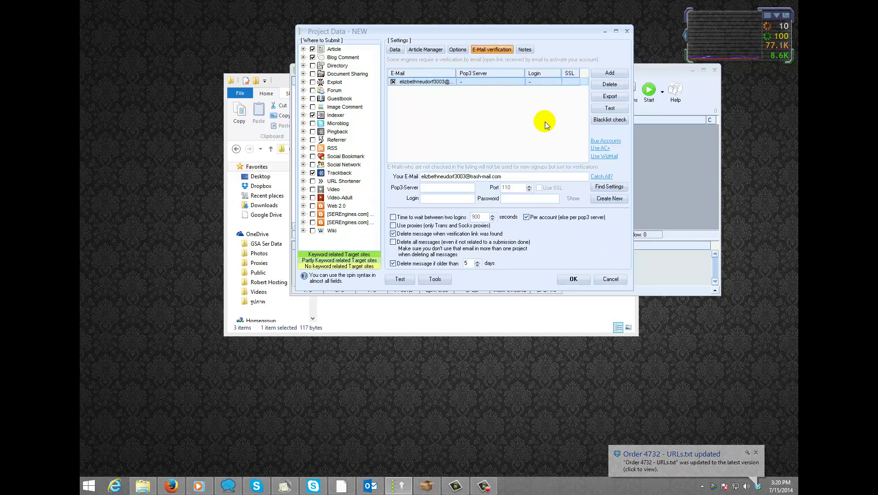
Import accounts from Desktop > New folder (2) > Order 3515 > 10-1 via Add > Import From File
click(613, 72)
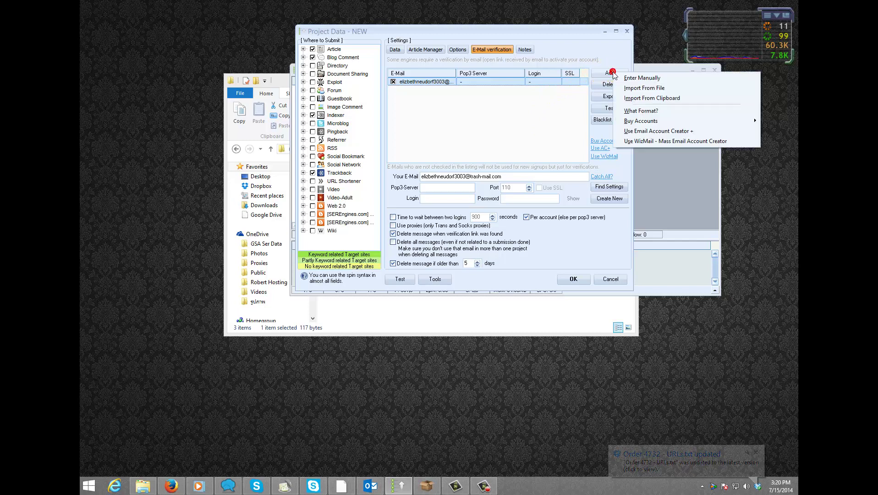
click(669, 90)
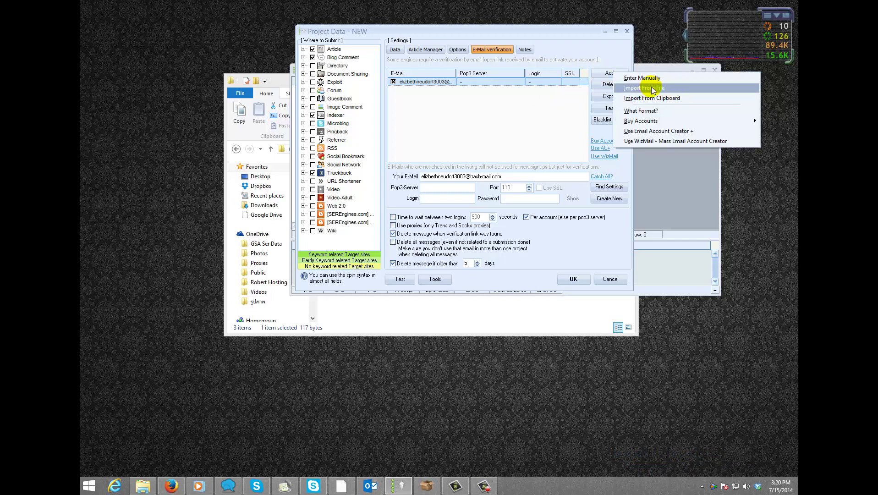
click(652, 90)
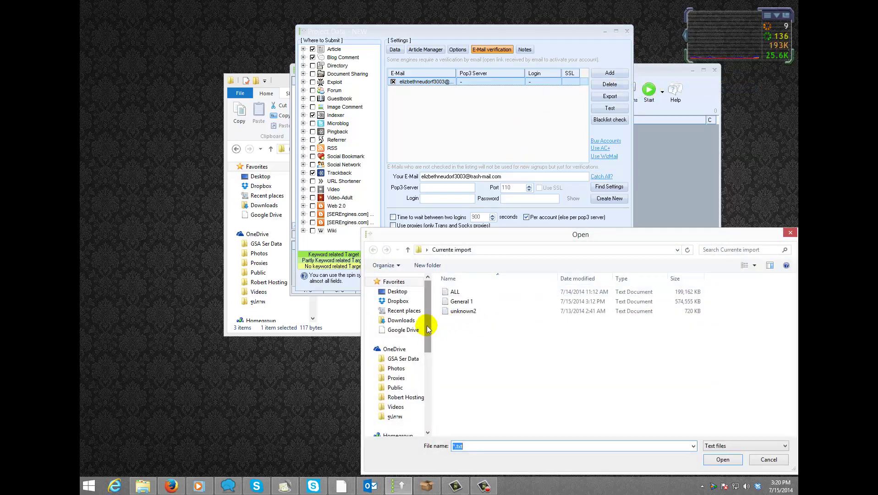
click(396, 291)
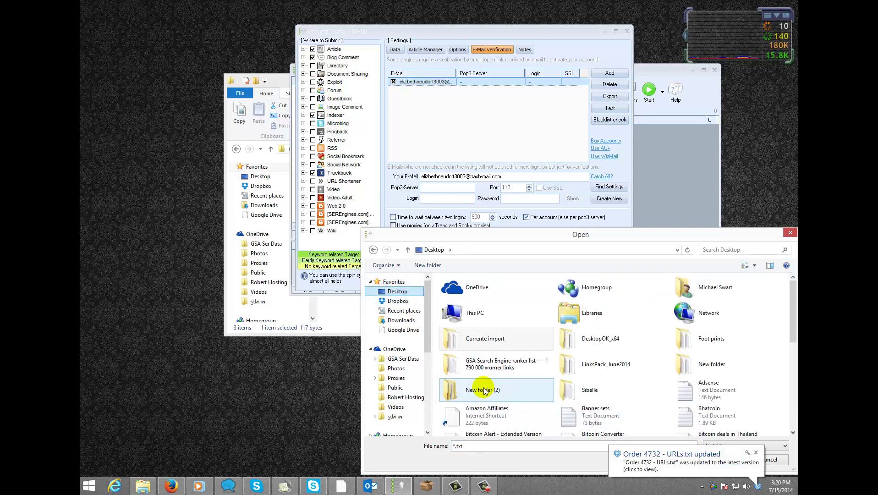
double_click(482, 387)
click(463, 293)
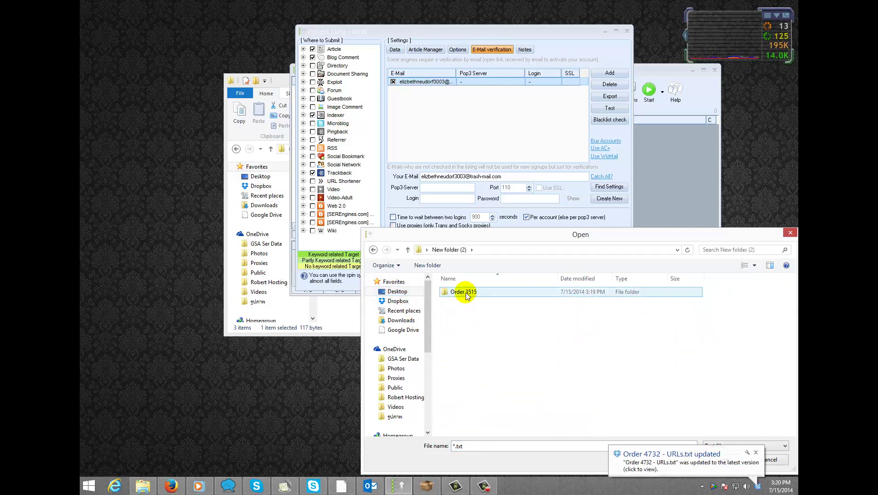
double_click(462, 295)
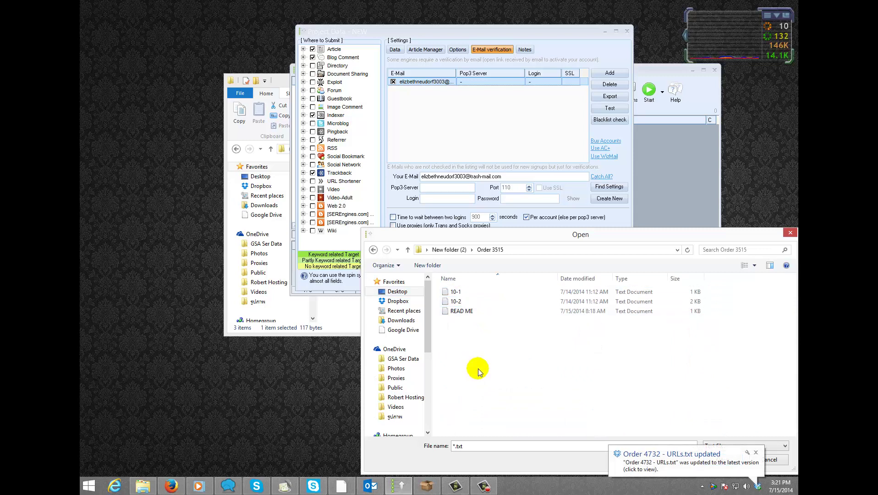
click(455, 293)
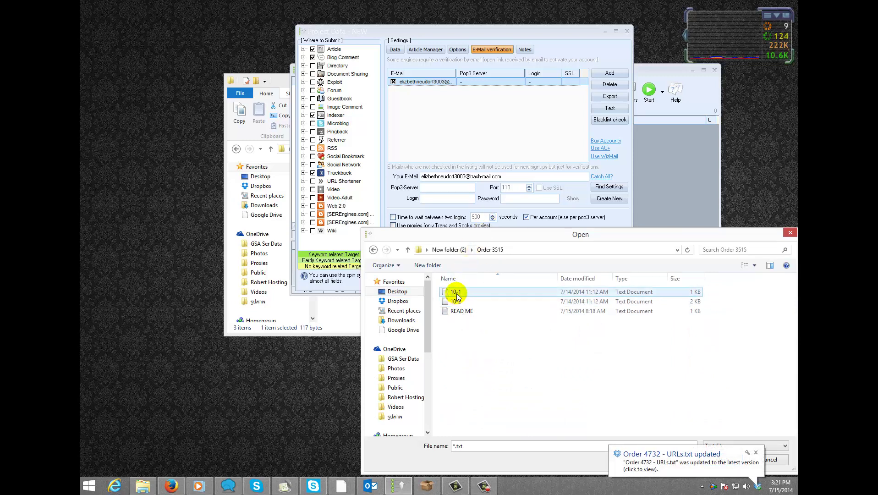
double_click(457, 294)
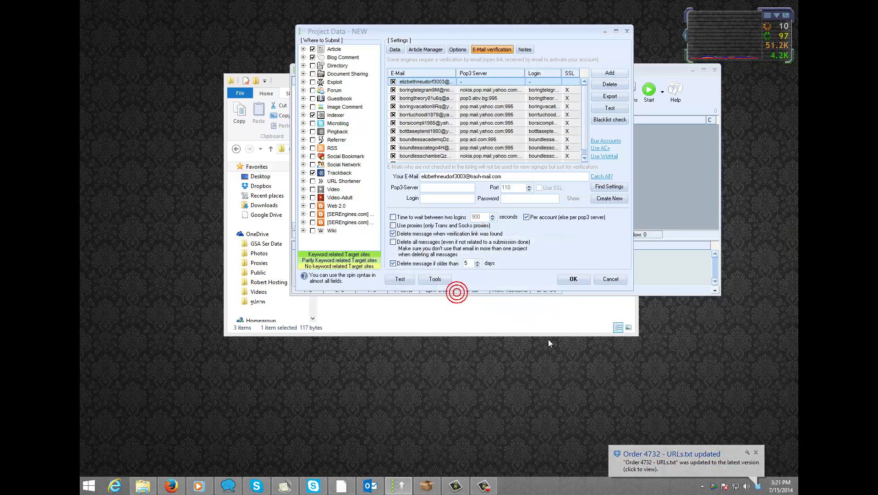
Delete the pre-existing first email account with Delete > Selected, keeping only 10-1 accounts
click(584, 158)
drag(585, 158, 584, 81)
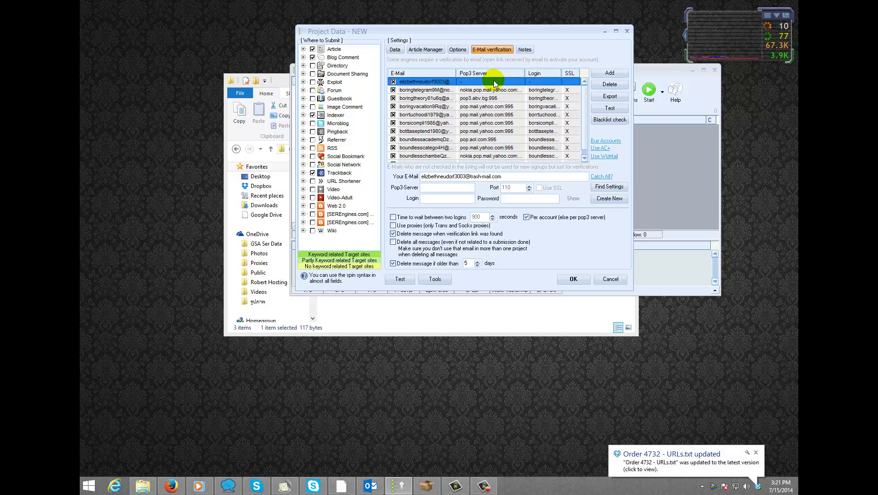
click(484, 91)
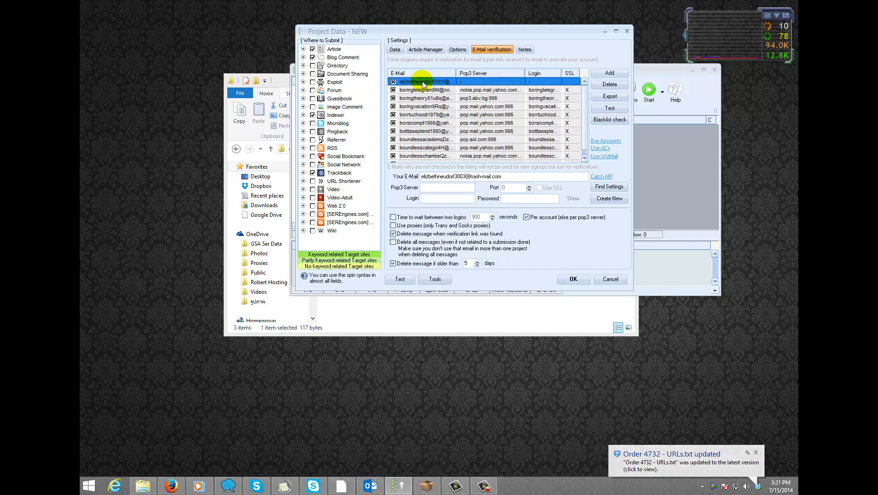
click(608, 85)
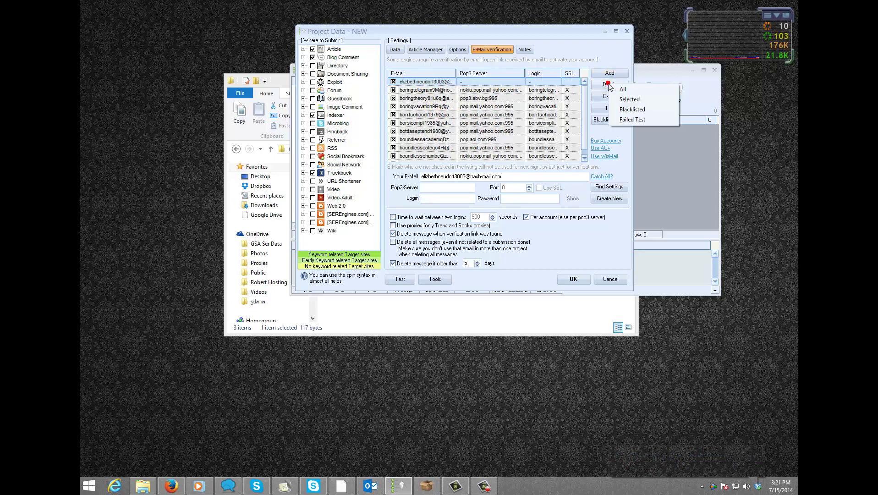
click(630, 99)
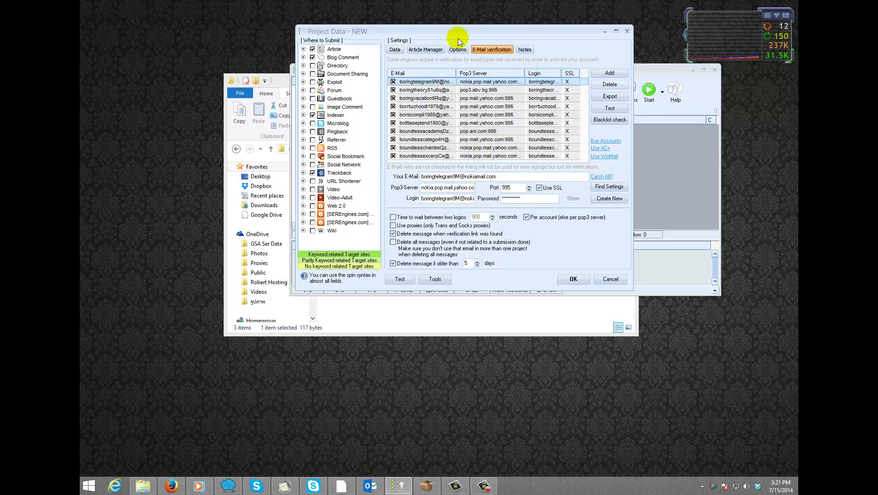
drag(457, 37, 543, 102)
Import the 10-2 email pack from the Order 3515 folder via Add > Import From File
click(281, 81)
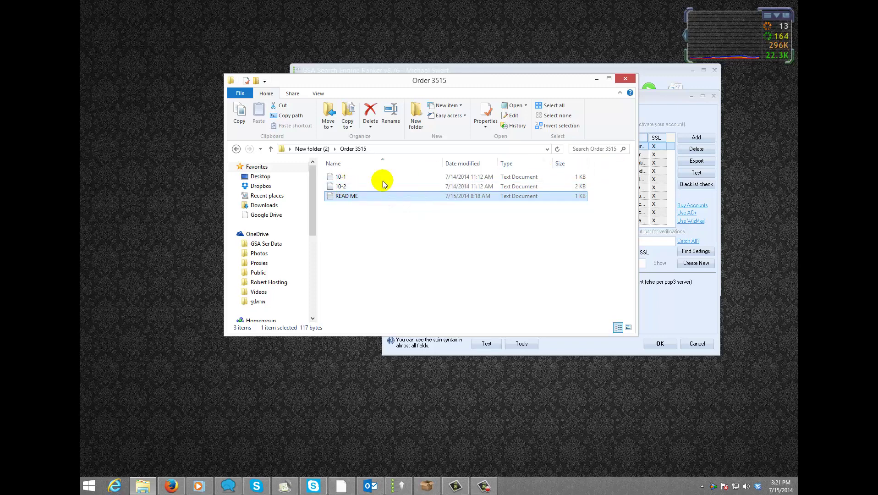
click(653, 97)
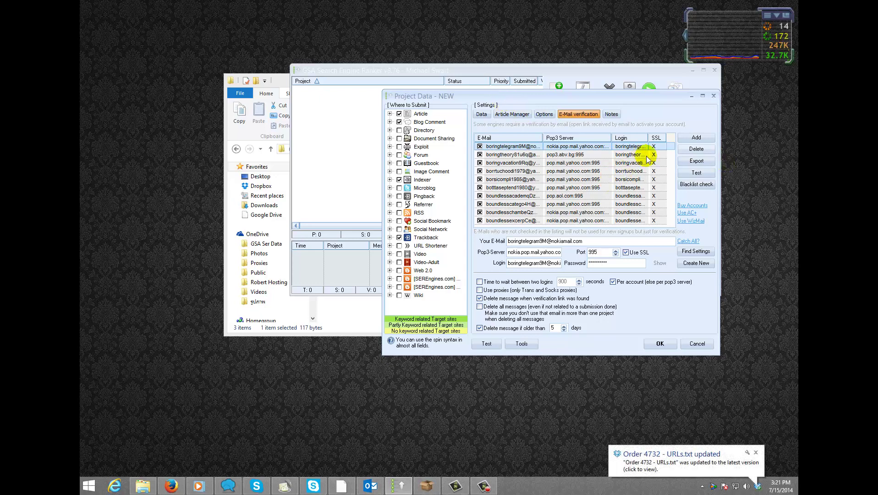
click(696, 138)
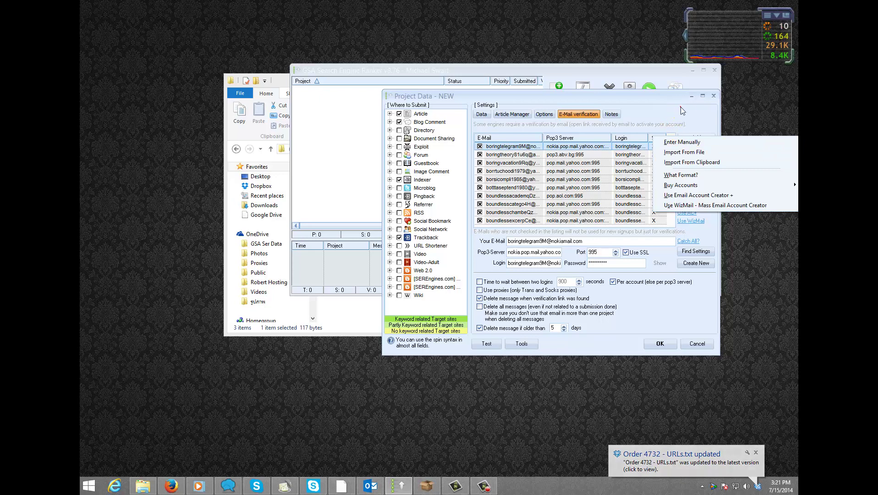
click(696, 137)
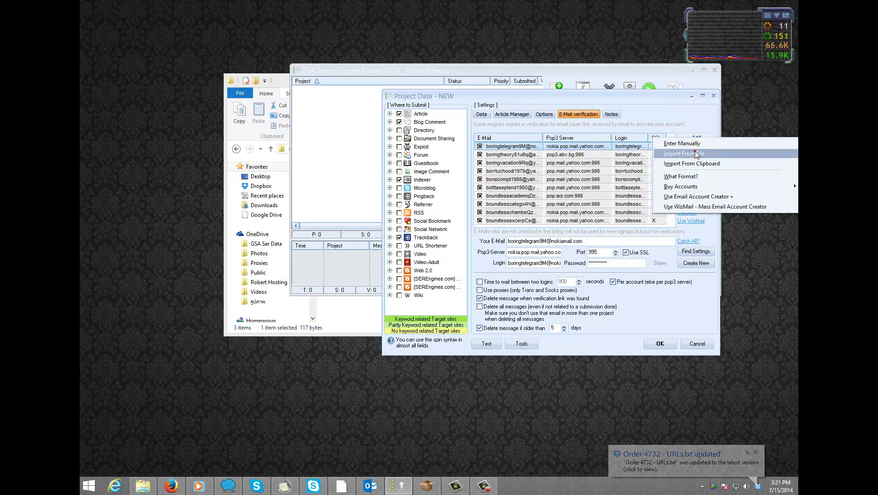
click(713, 152)
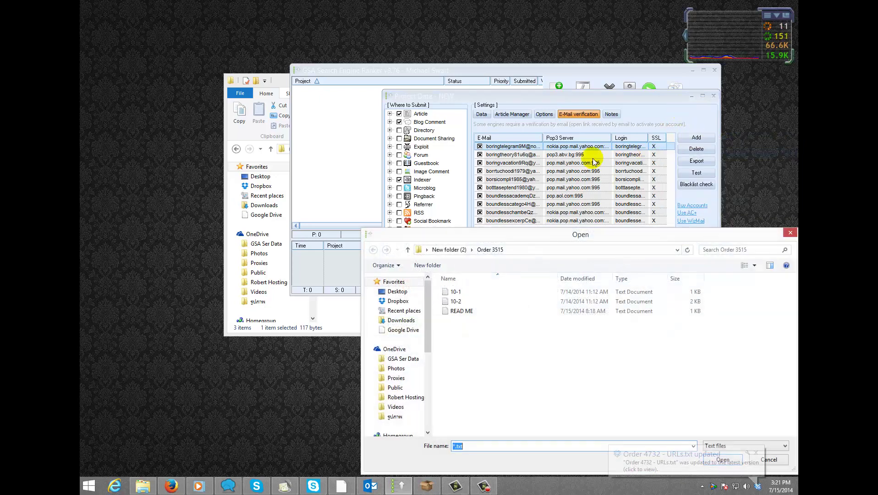
double_click(455, 303)
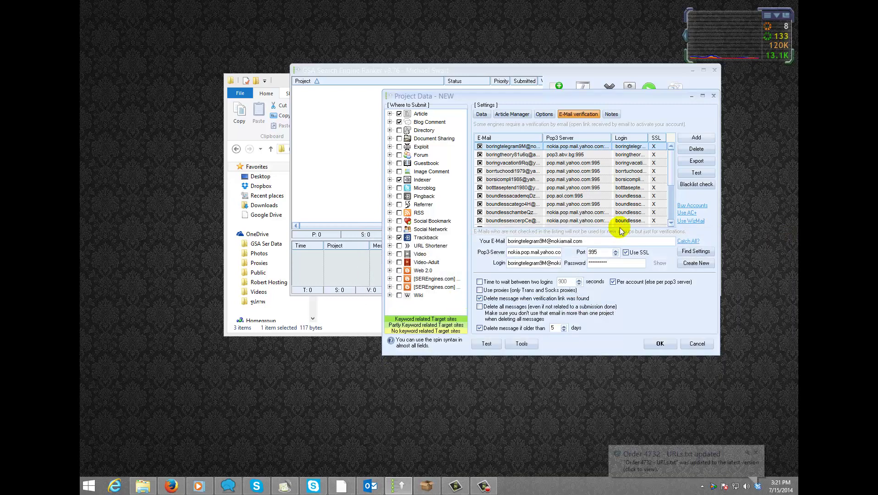
click(671, 222)
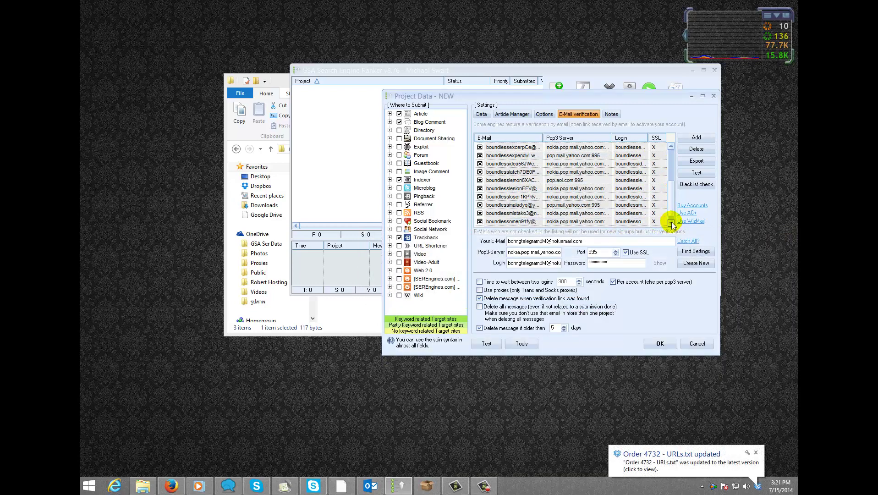
drag(671, 215, 673, 158)
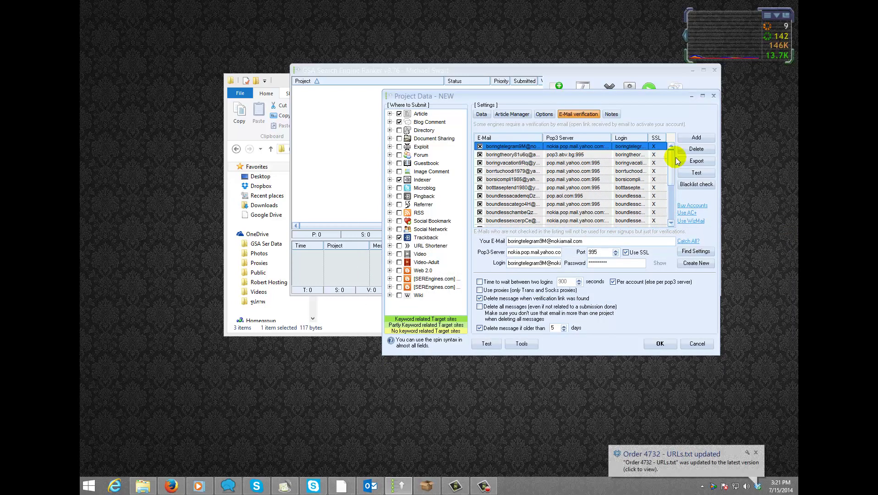